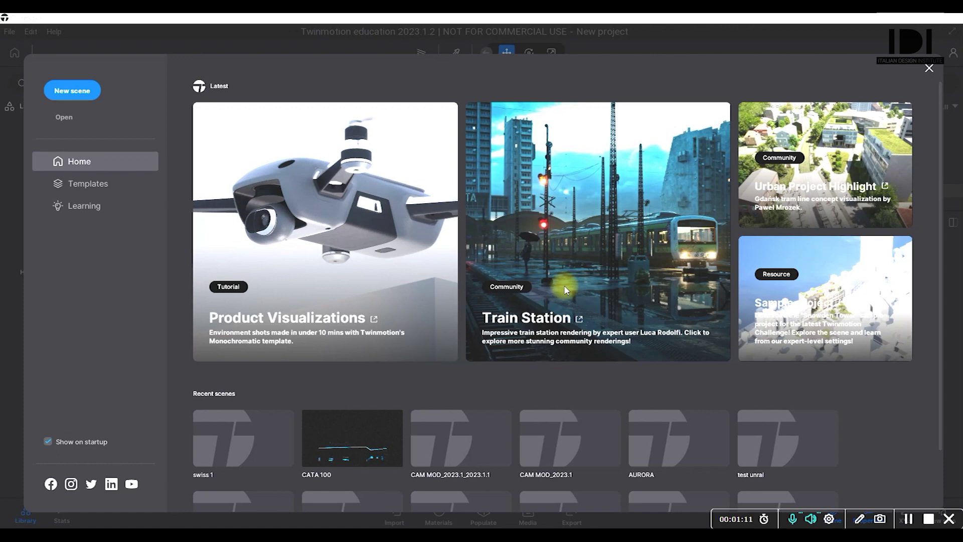
- Browse the recent scenes, templates and learning resources in the Home panel, and start a new scene
drag(939, 297, 909, 370)
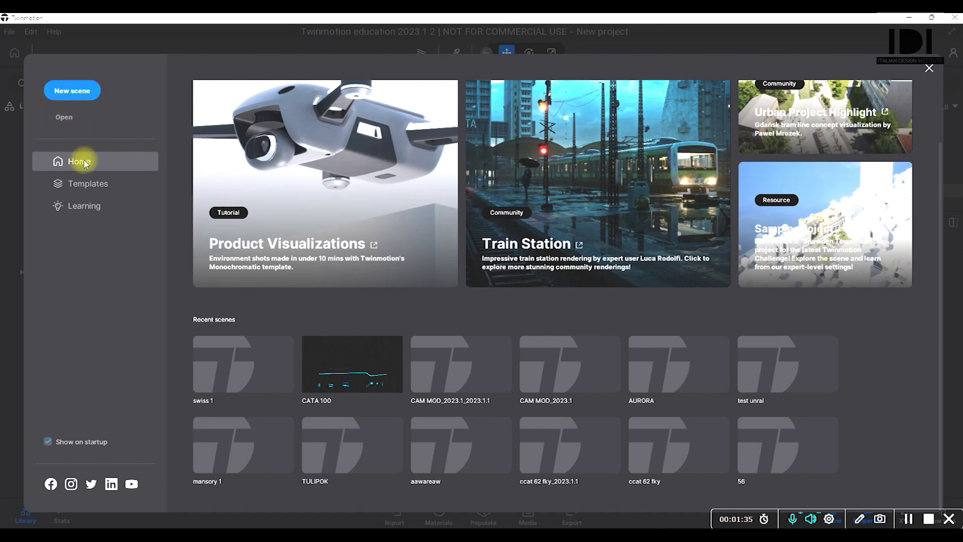
click(82, 190)
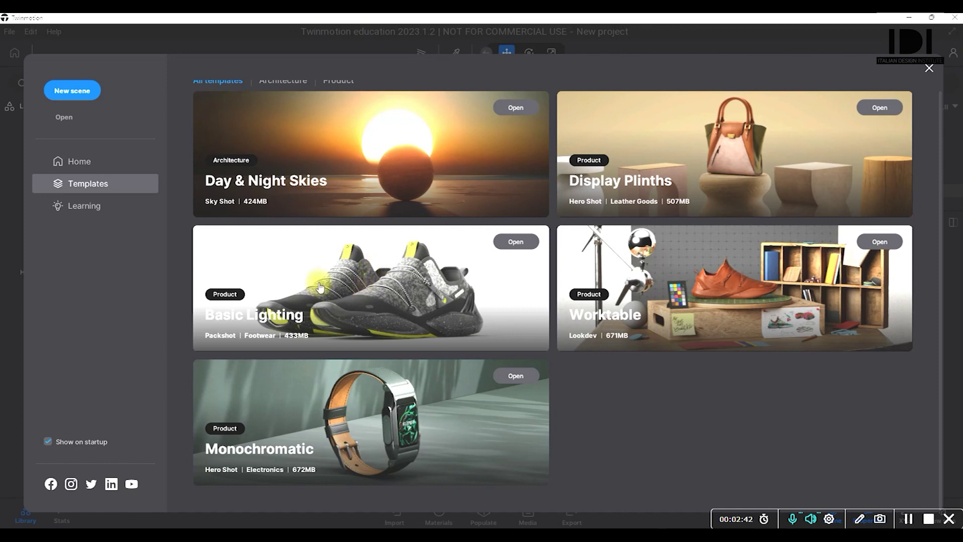
click(95, 214)
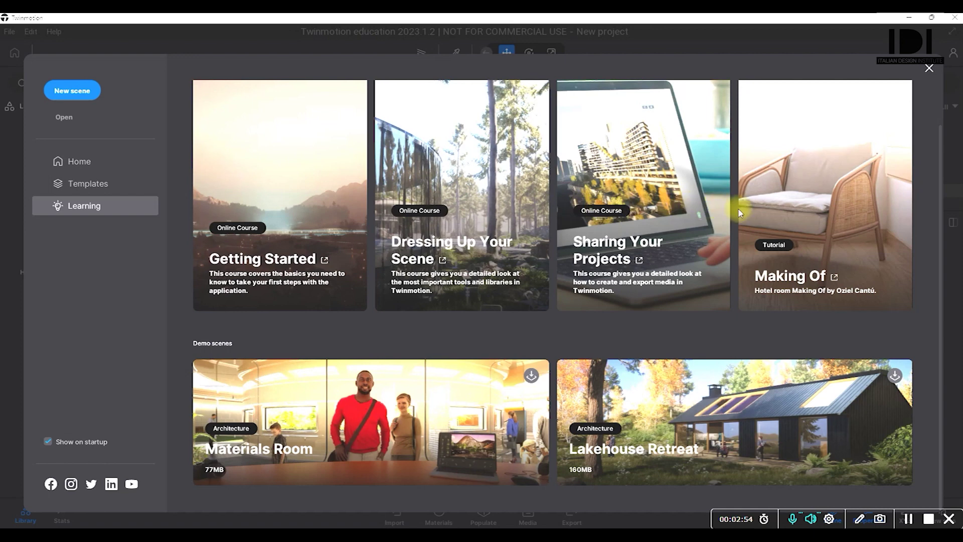
click(278, 216)
click(780, 212)
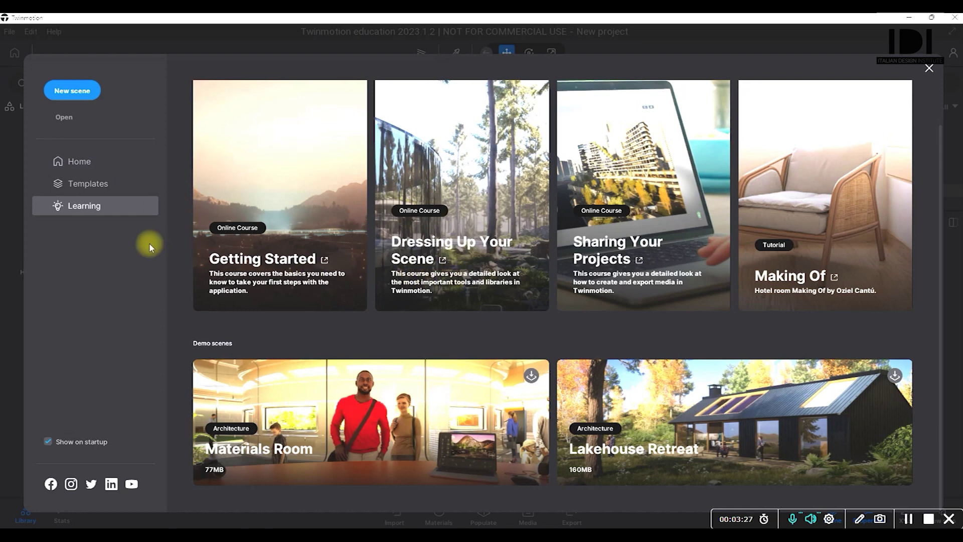
click(72, 91)
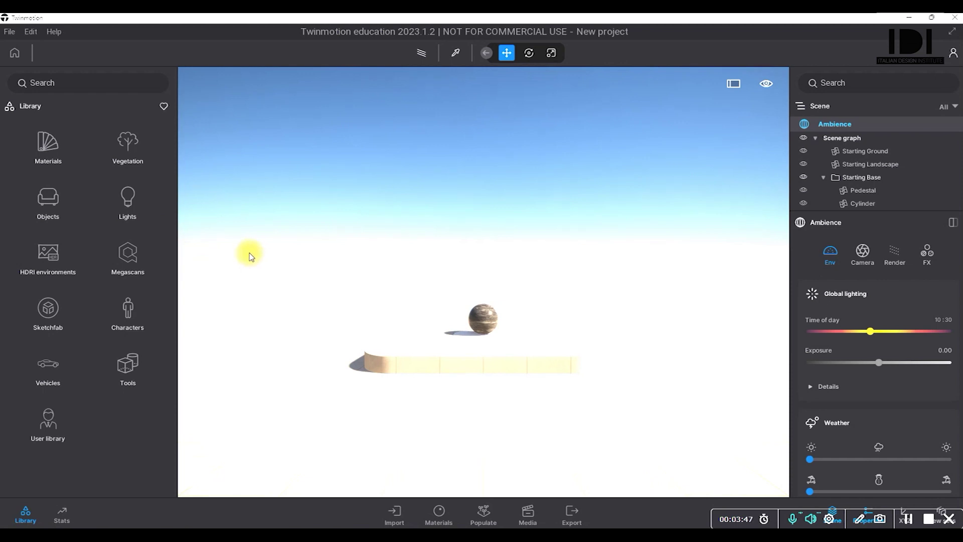
click(9, 32)
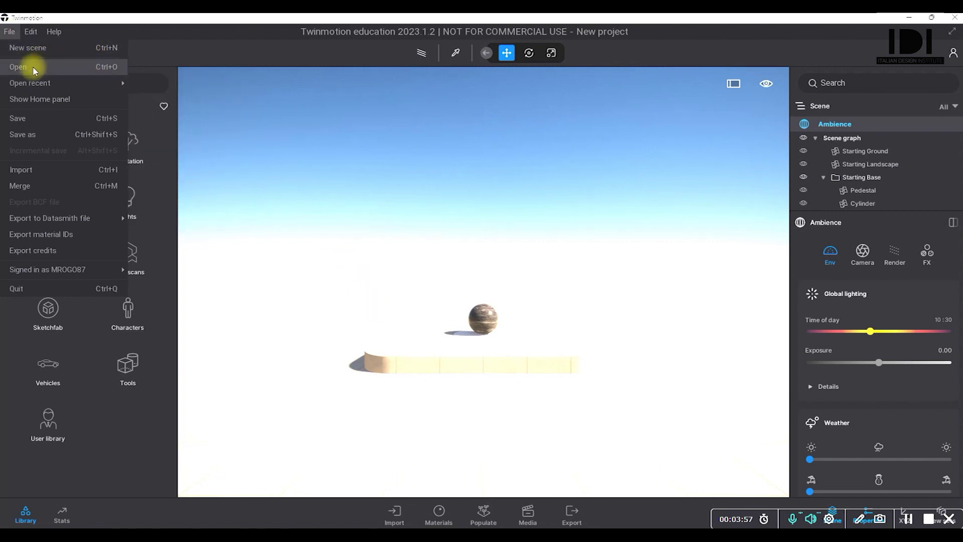
mouse_move(35, 87)
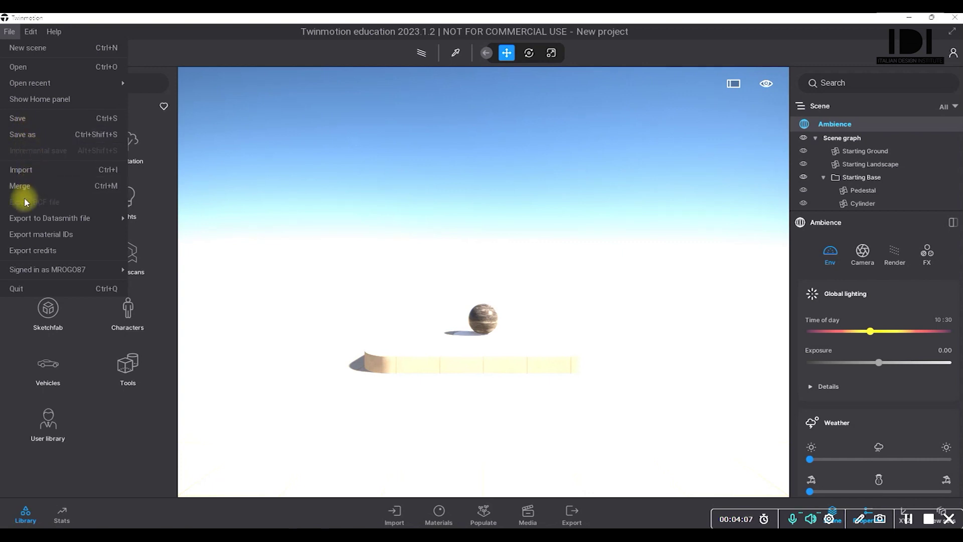
mouse_move(25, 214)
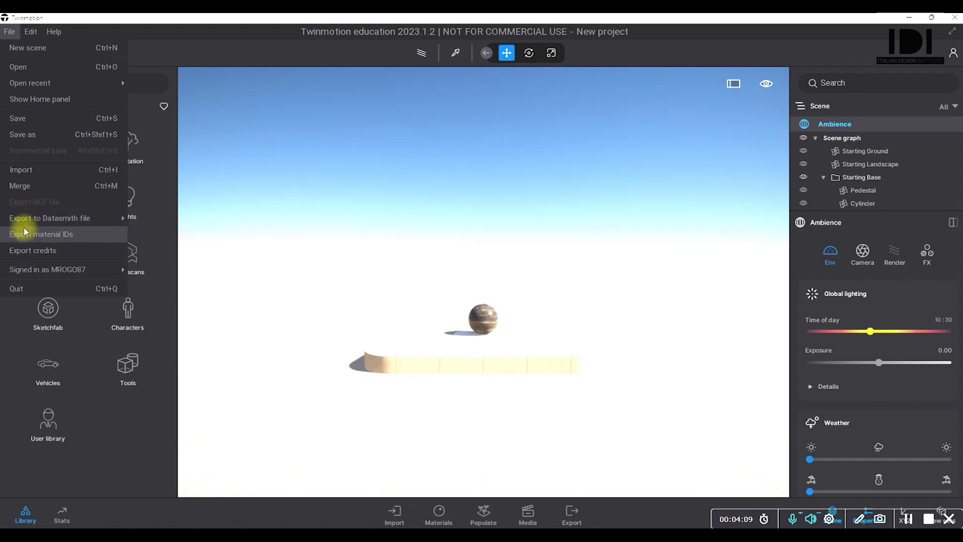
mouse_move(28, 269)
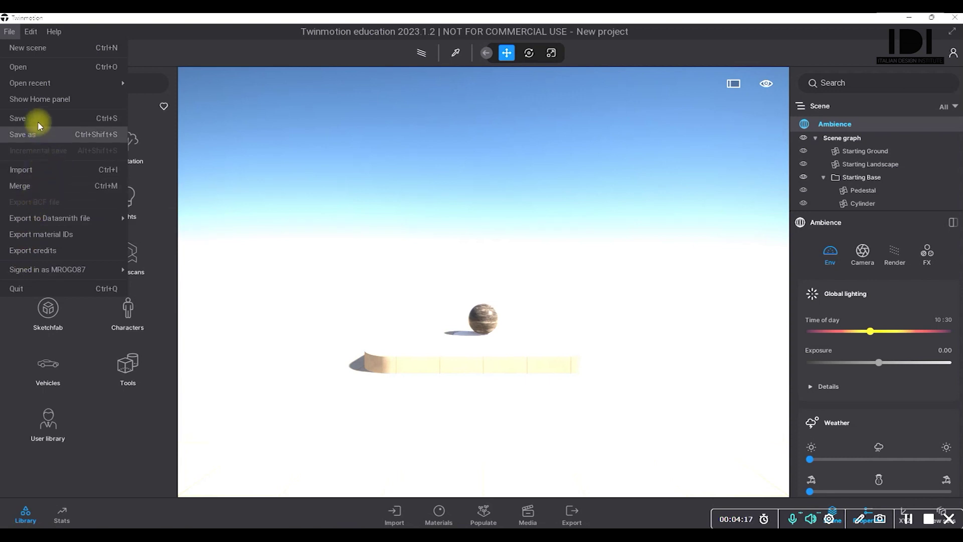
- Open the preferences and examine the unit system, time stamp and graphic hardware support options
click(33, 32)
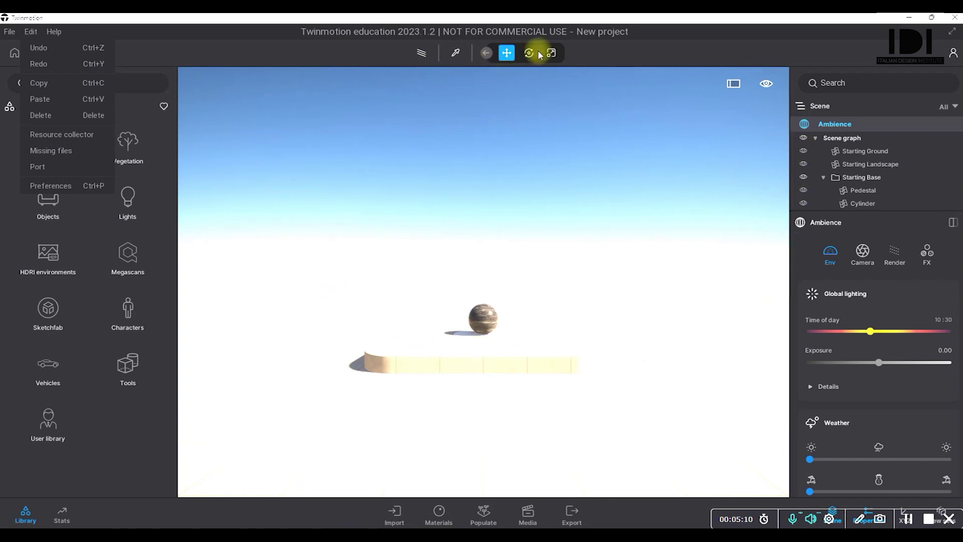
click(50, 186)
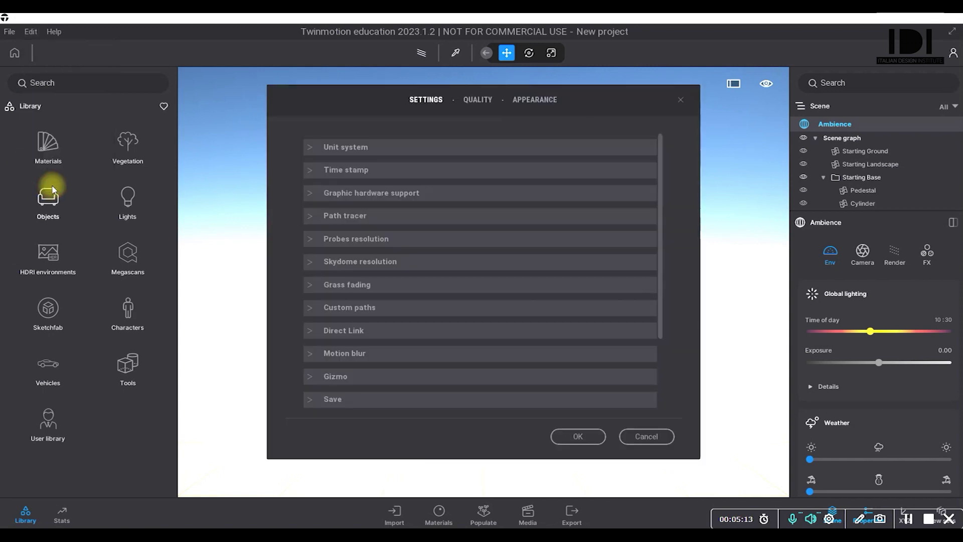
click(355, 148)
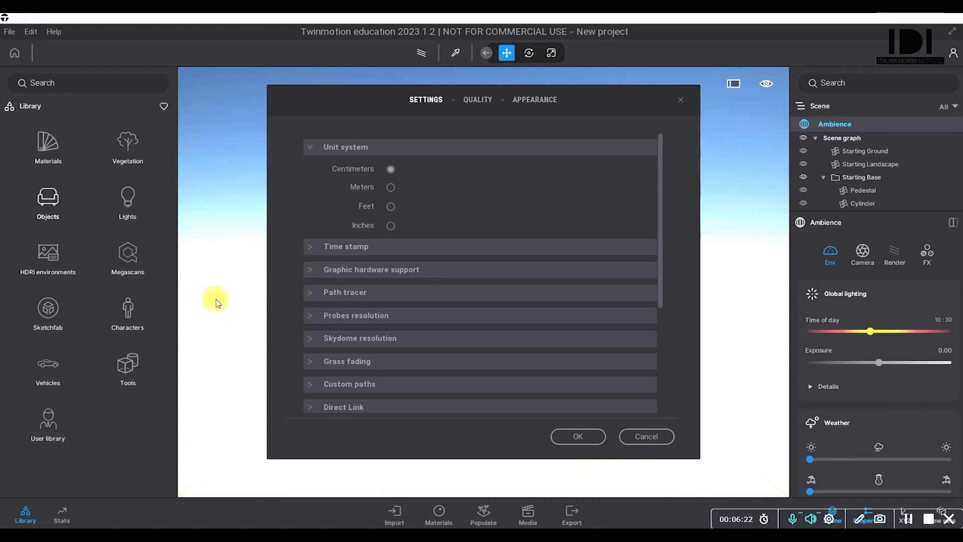
click(323, 247)
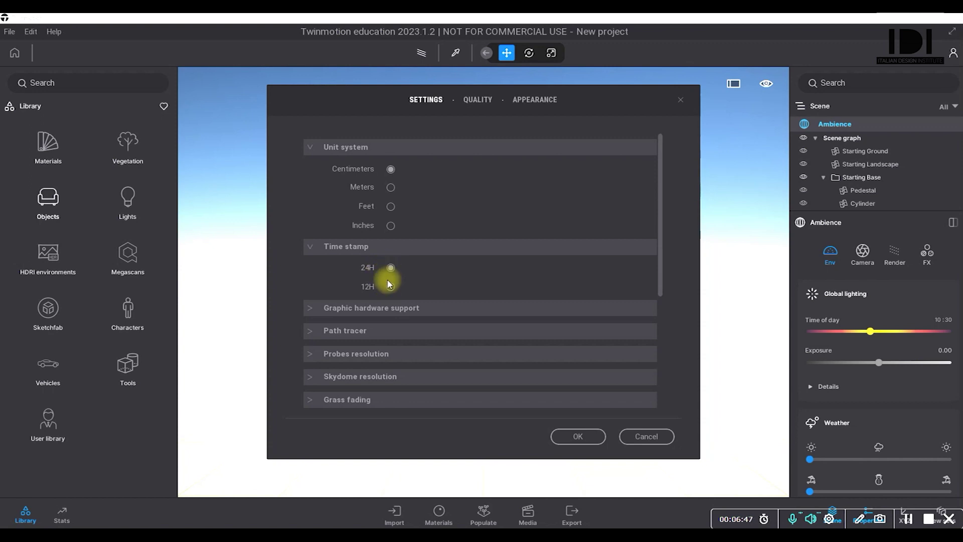
click(393, 307)
scroll(389, 293, down, 1)
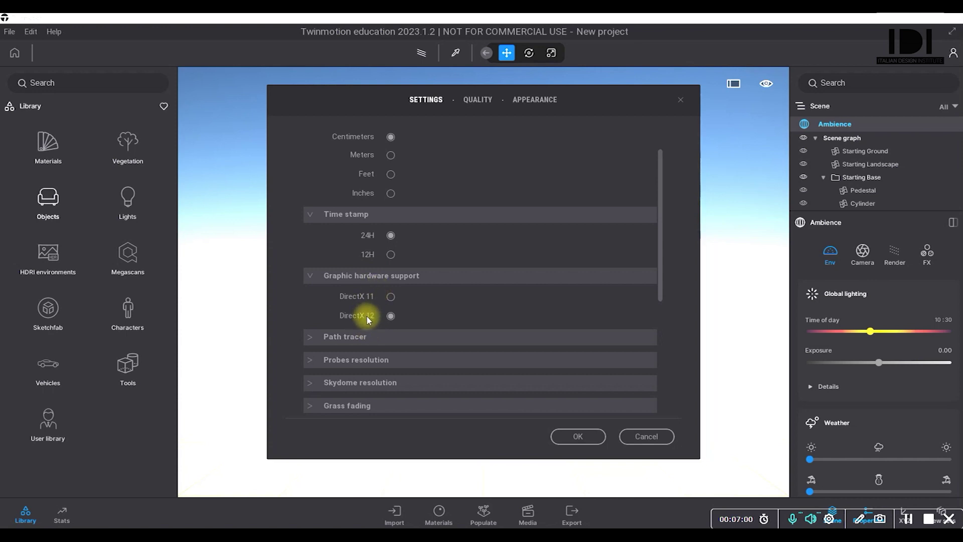
- Set the path tracer's High preset to 300 samples per pixel
click(382, 336)
scroll(382, 336, down, 1)
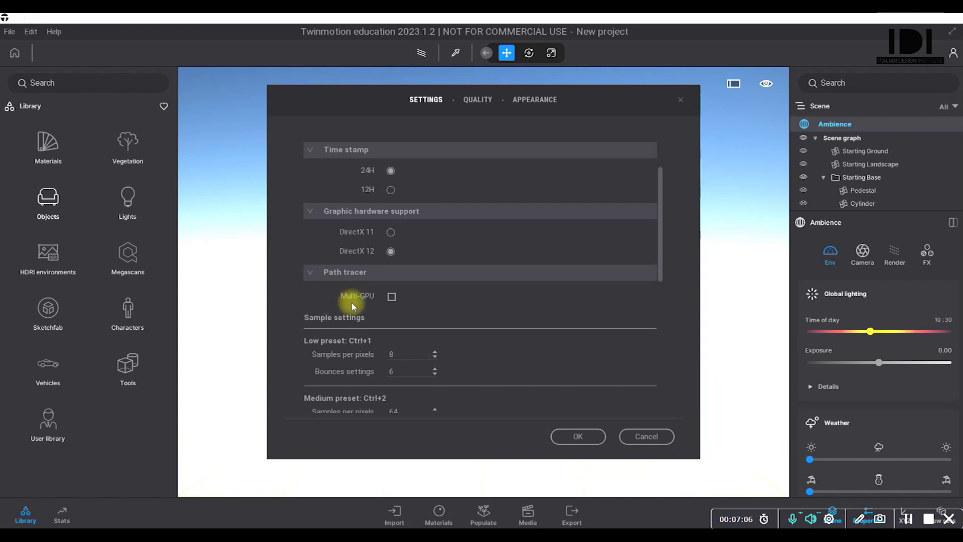
scroll(351, 306, down, 1)
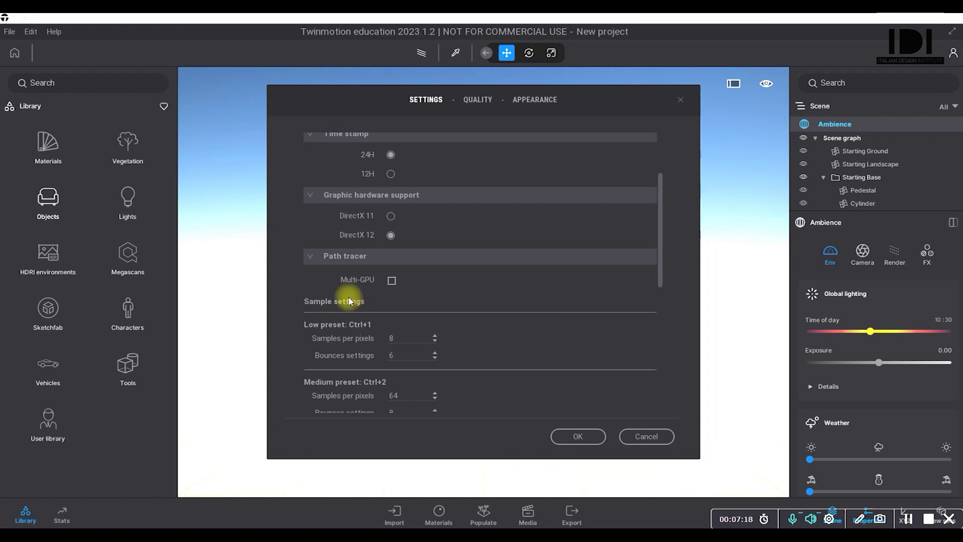
scroll(350, 301, down, 3)
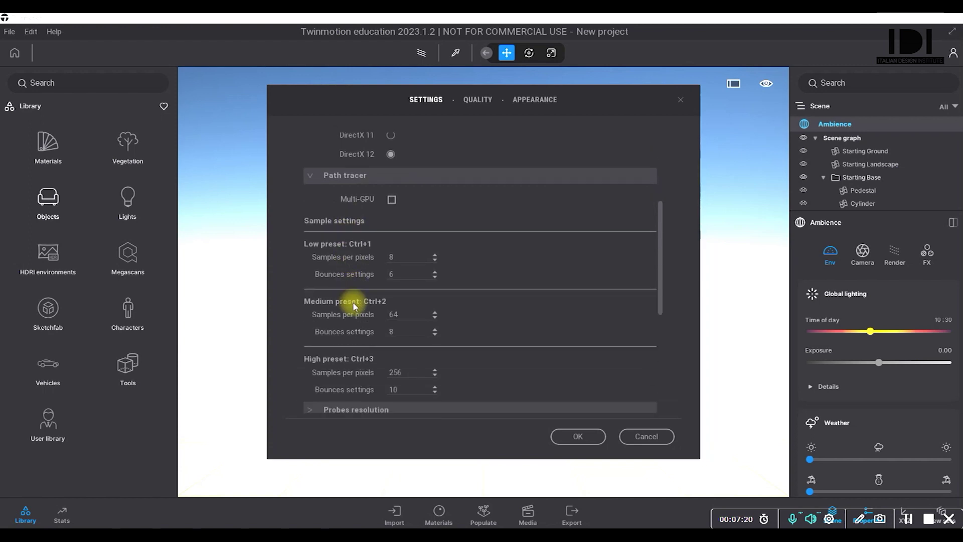
scroll(357, 314, down, 1)
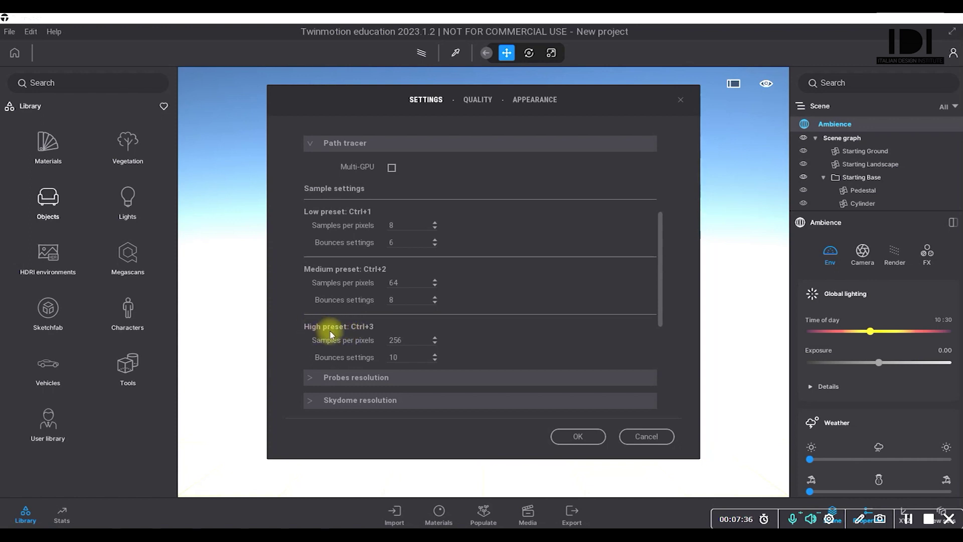
click(391, 341)
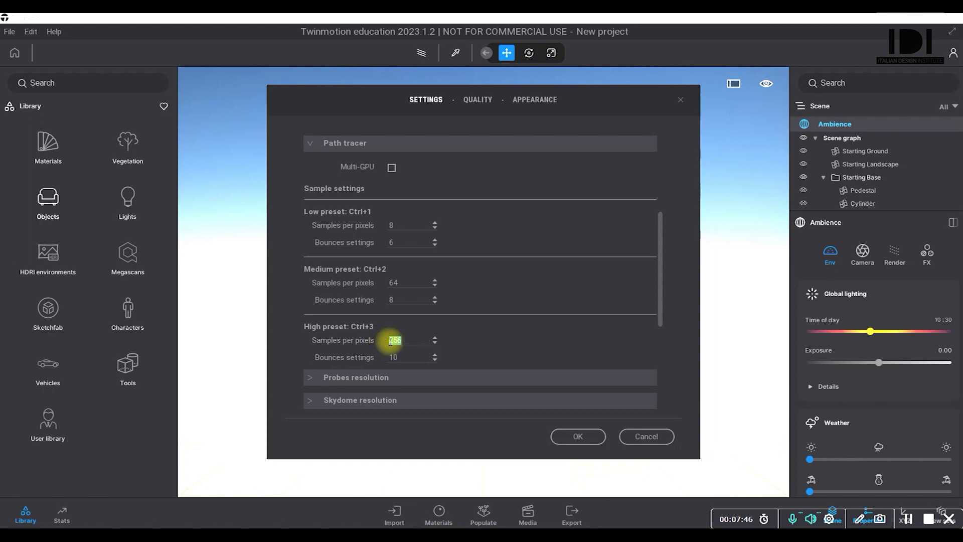
text(3000)
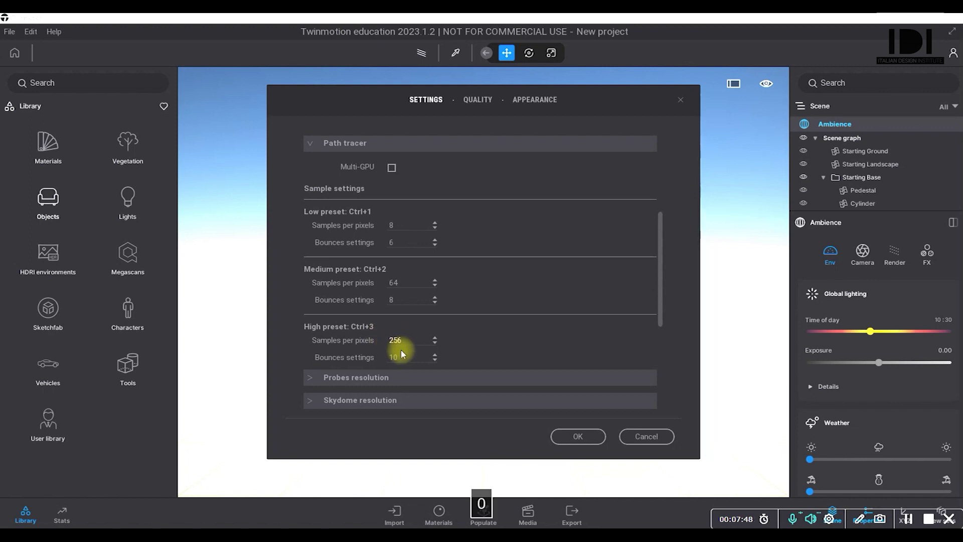
click(393, 342)
text(300)
key(Tab)
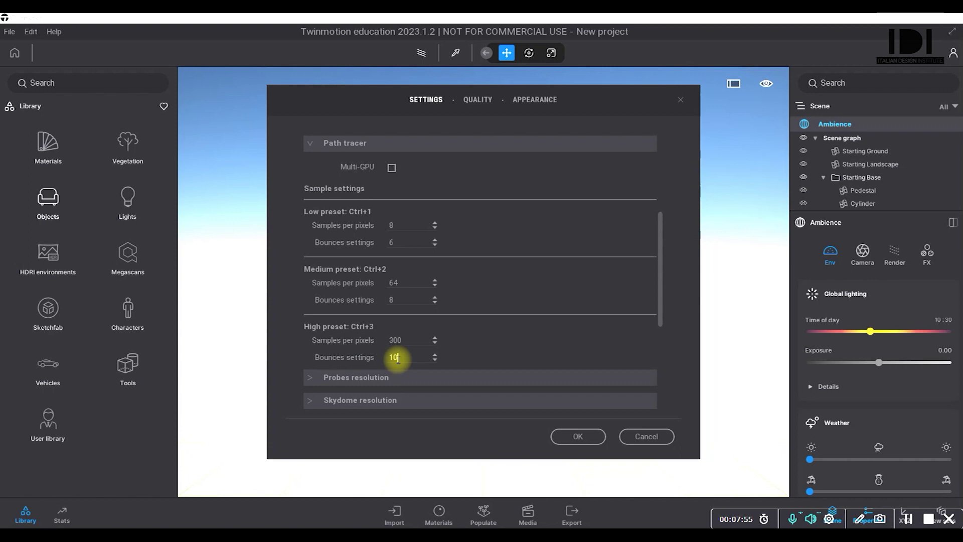
- Examine the probes resolution and skydome resolution settings, including the quality choices for the skydome viewport
click(362, 379)
scroll(363, 380, down, 1)
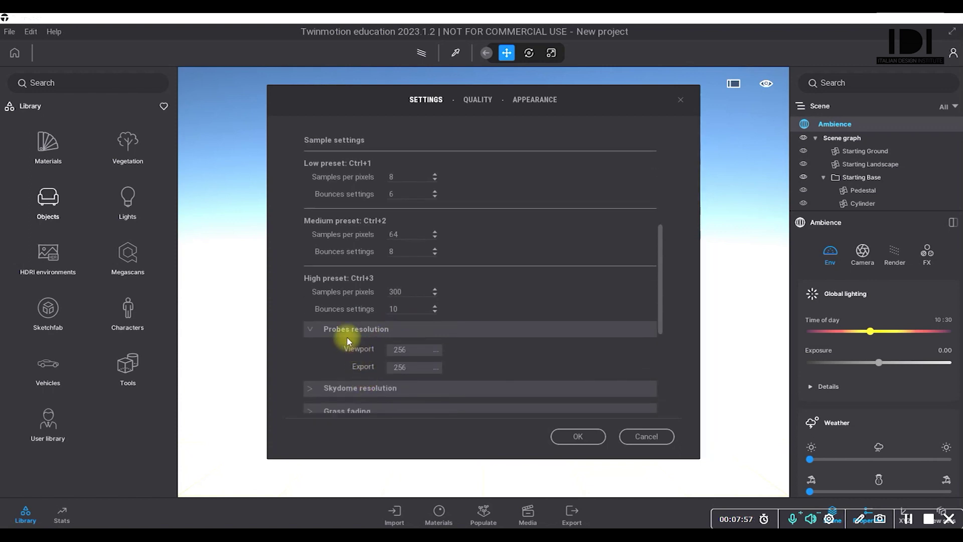
click(343, 387)
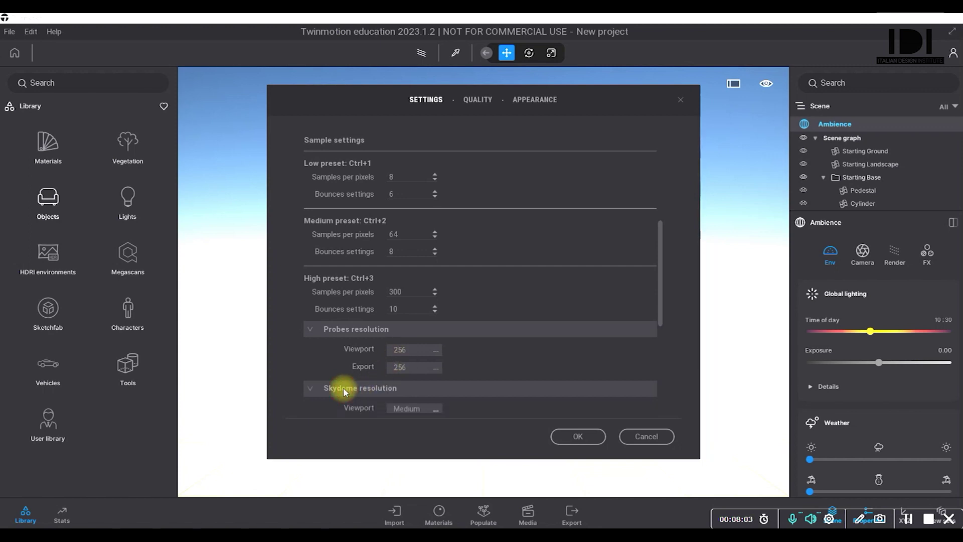
scroll(343, 387, down, 1)
scroll(344, 387, down, 2)
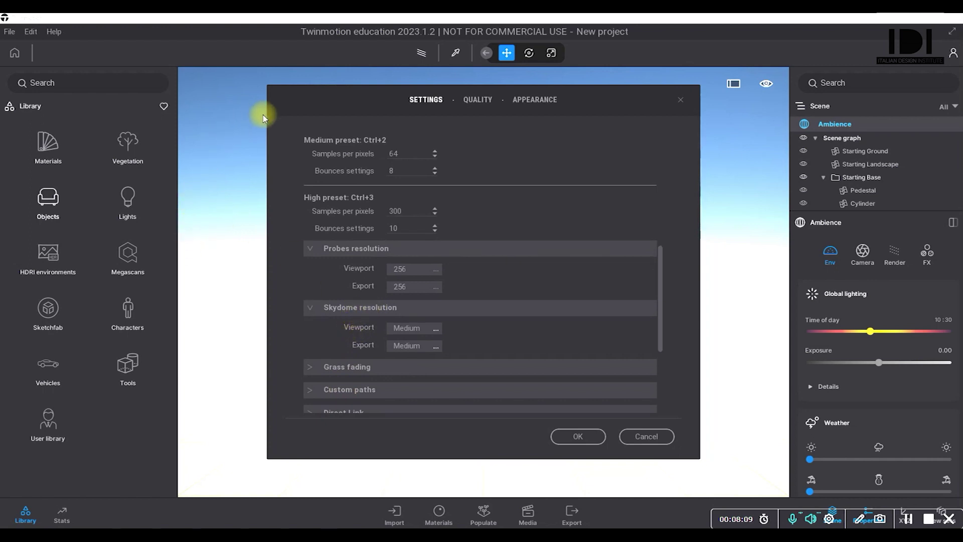
click(432, 331)
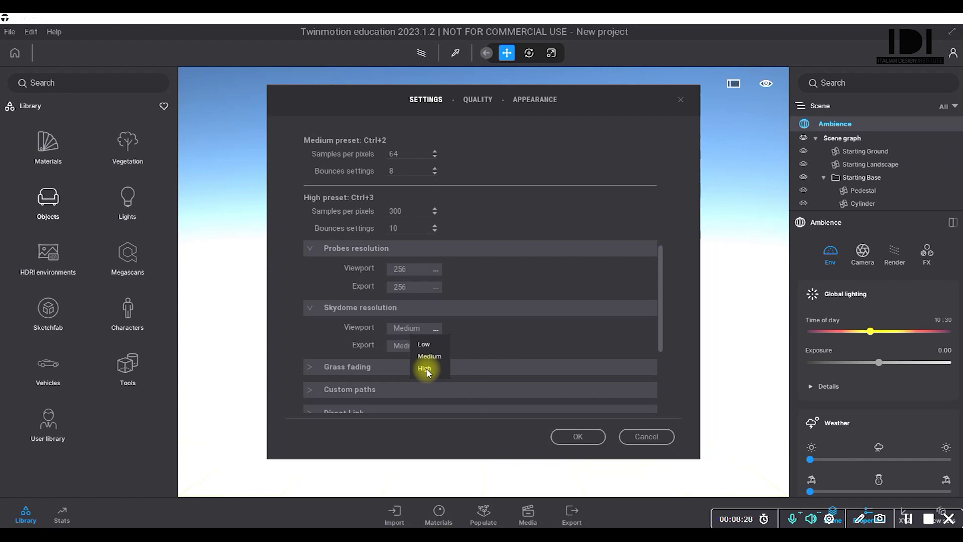
click(508, 340)
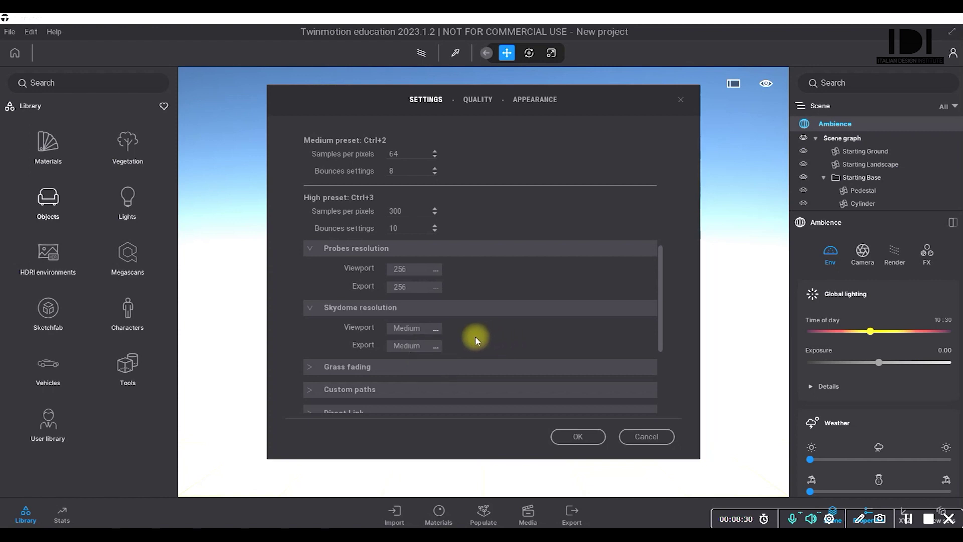
- Examine the grass fading and Direct Link settings in the preferences
scroll(463, 338, down, 3)
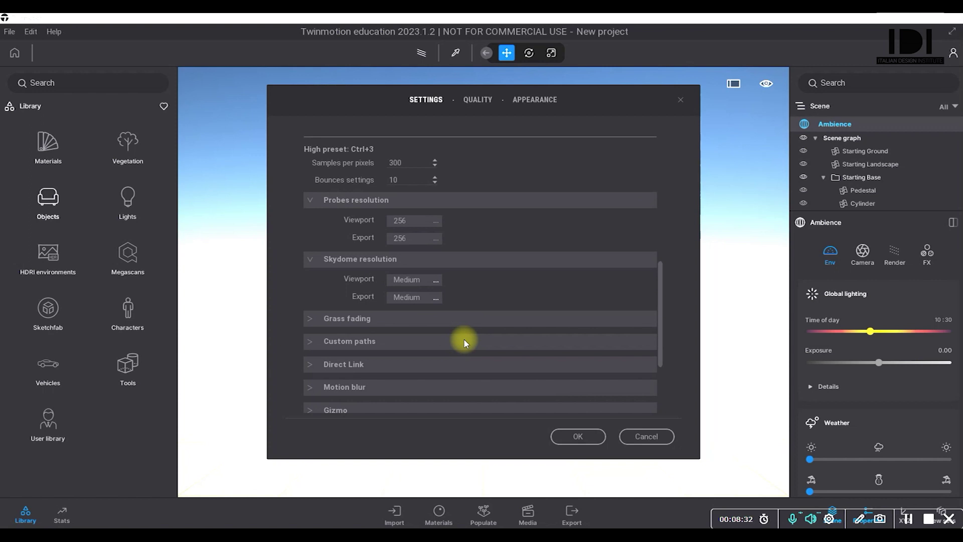
click(392, 324)
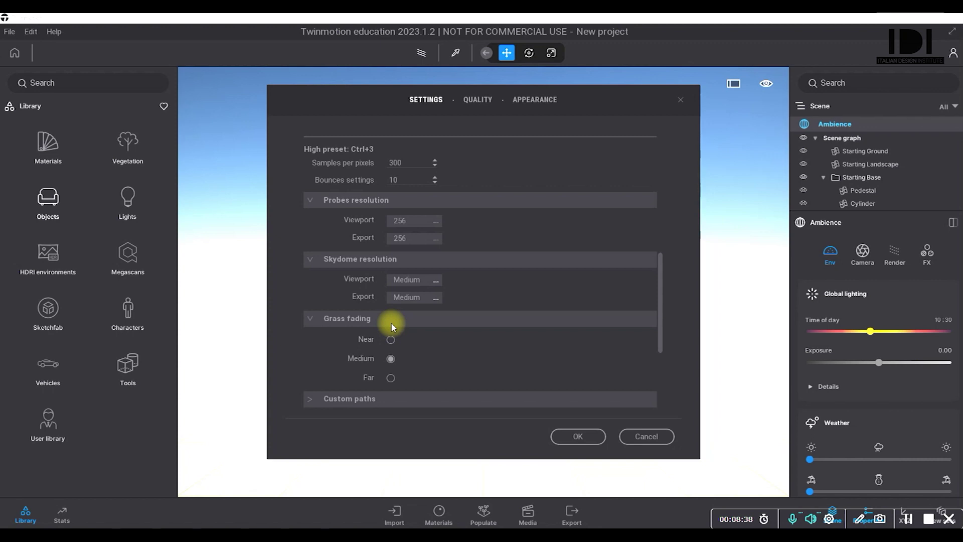
click(391, 323)
scroll(373, 321, down, 3)
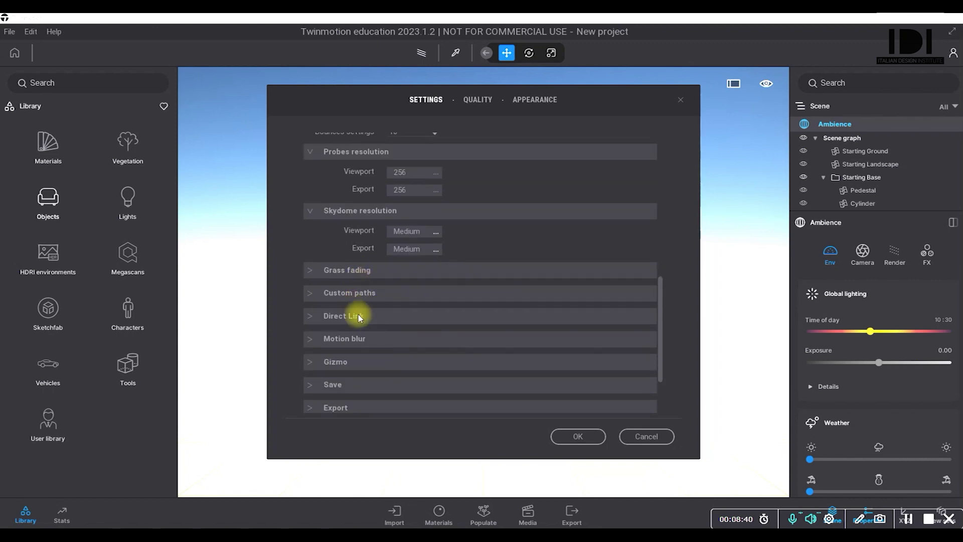
click(358, 317)
click(358, 317)
scroll(357, 321, down, 3)
- Show the motion blur and gizmo settings and set the gizmo's angle snap to 1°
click(340, 316)
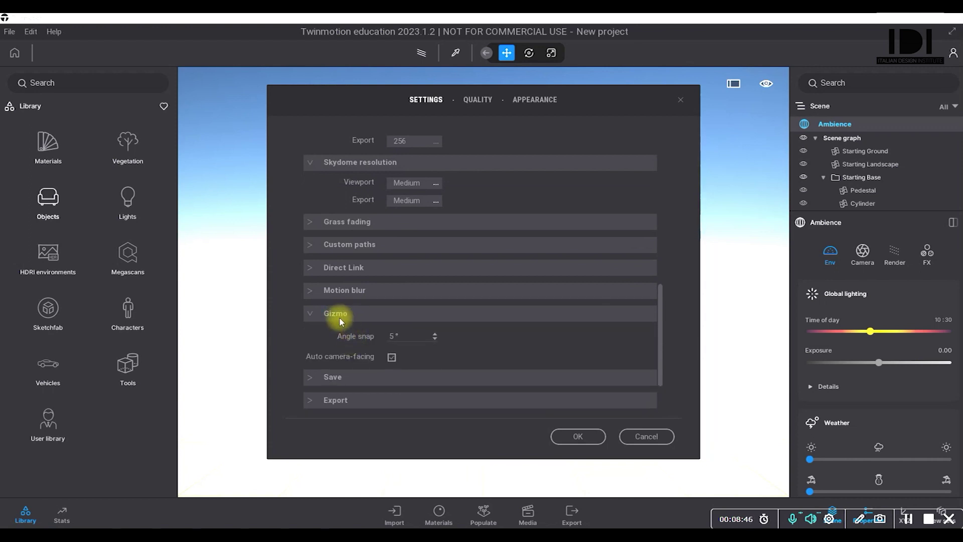
click(333, 293)
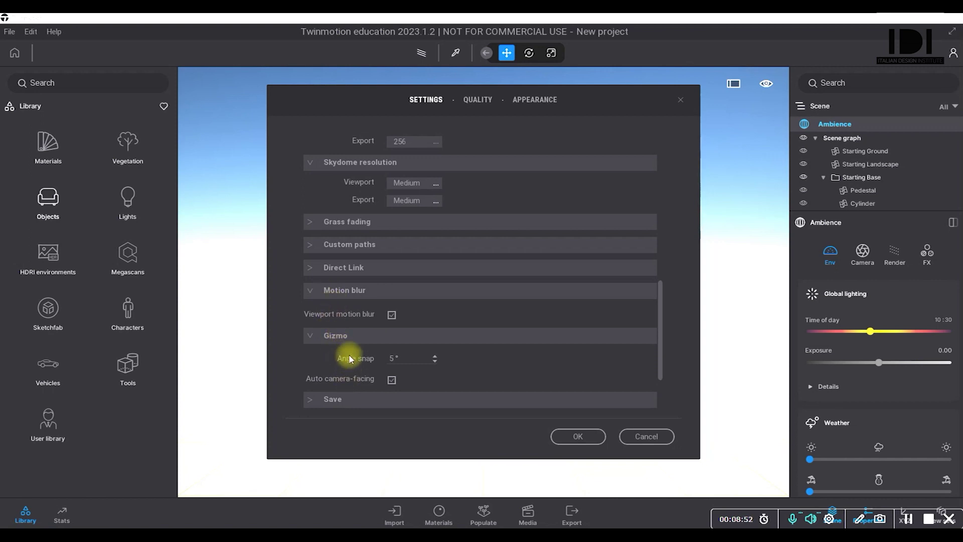
scroll(348, 354, down, 2)
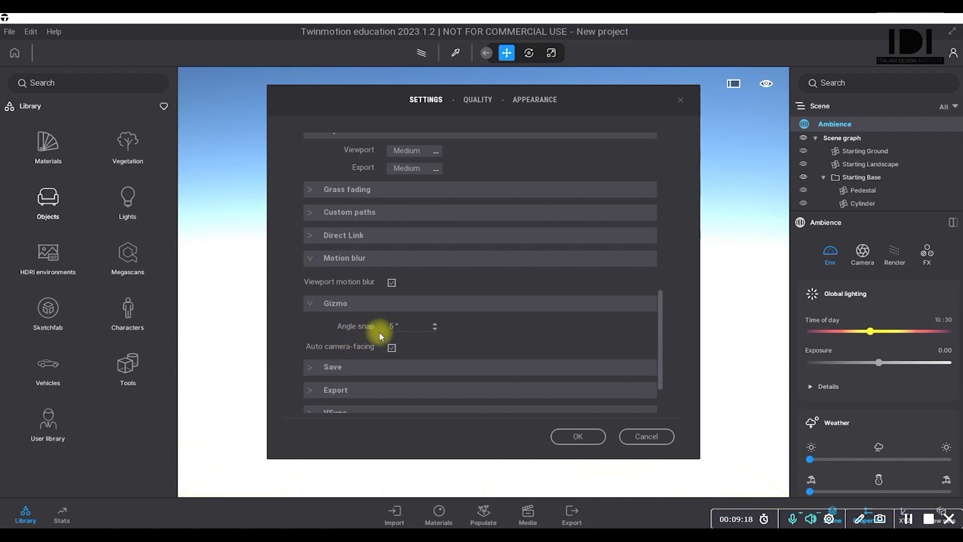
click(391, 327)
text(1)
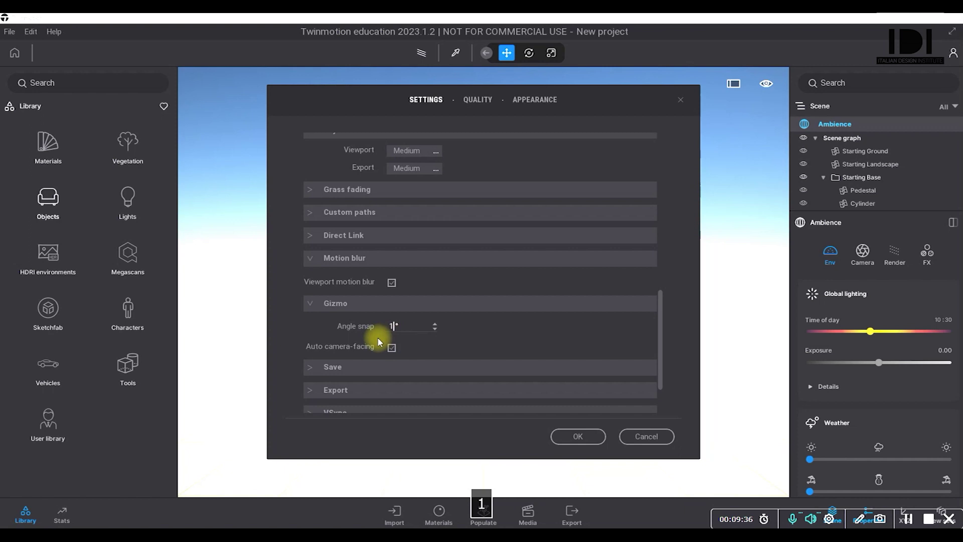
- Examine the auto save settings and the export options for reflections, warming up and fog quality in the preferences
scroll(342, 339, down, 3)
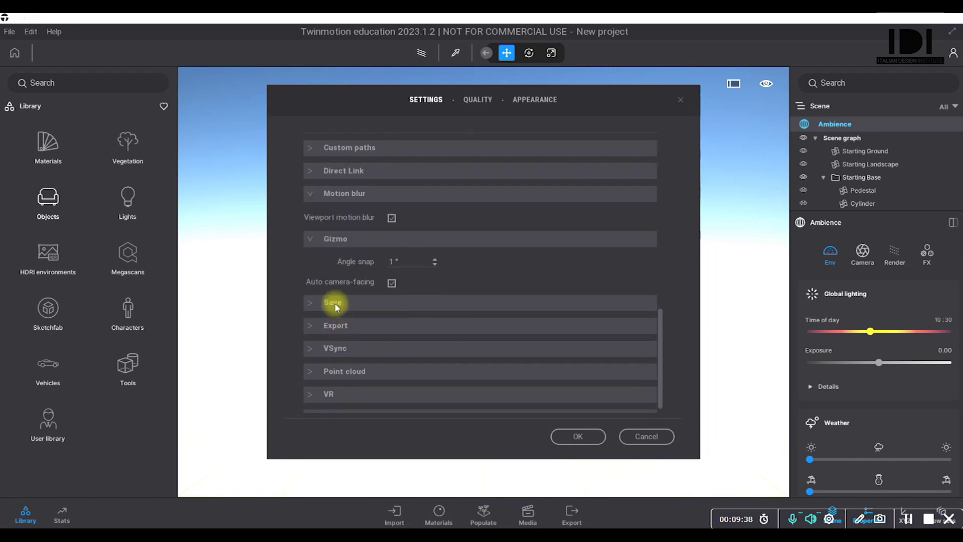
click(332, 302)
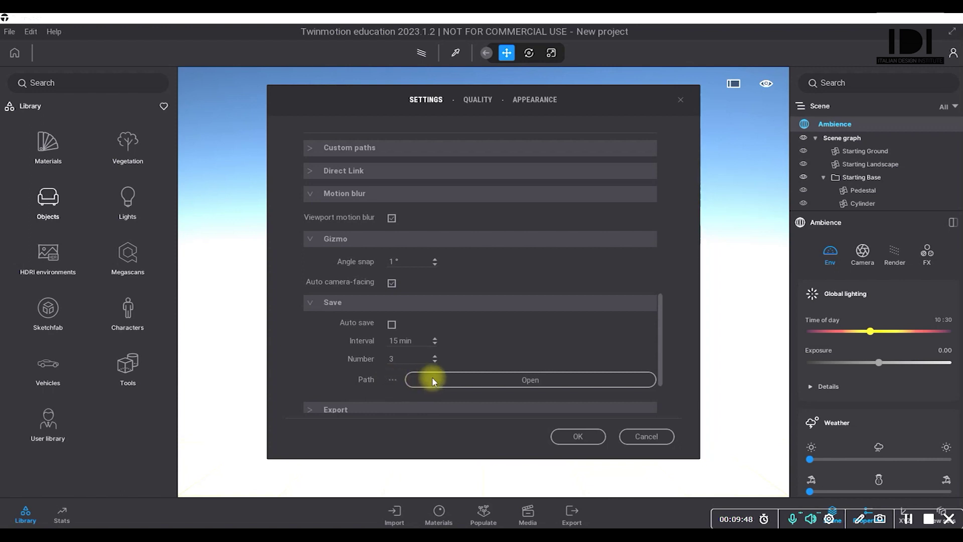
scroll(374, 381, down, 1)
scroll(374, 381, down, 1)
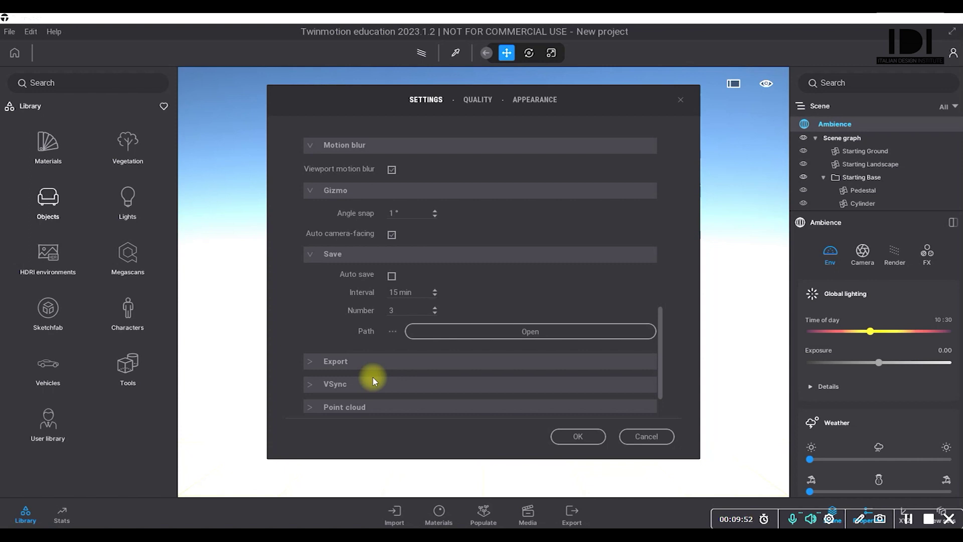
click(348, 366)
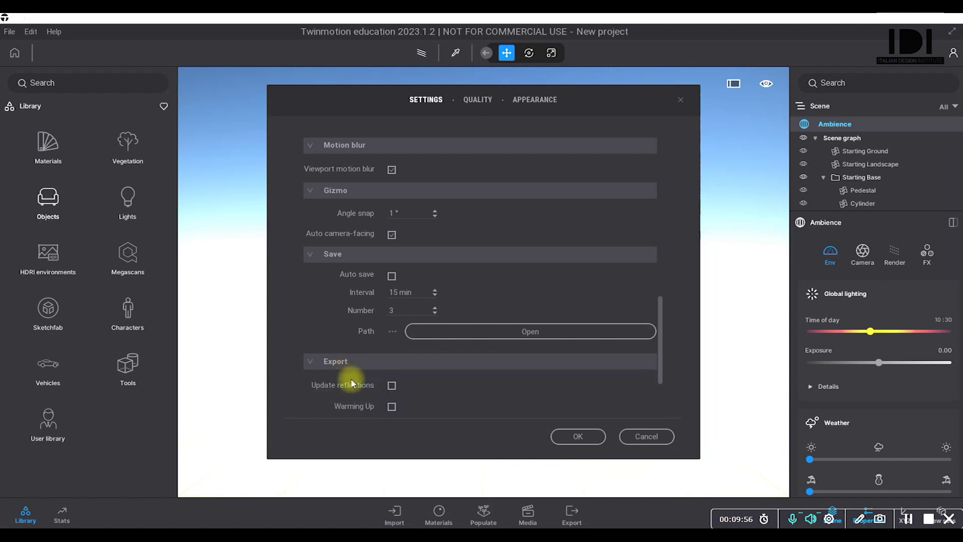
scroll(351, 383, down, 2)
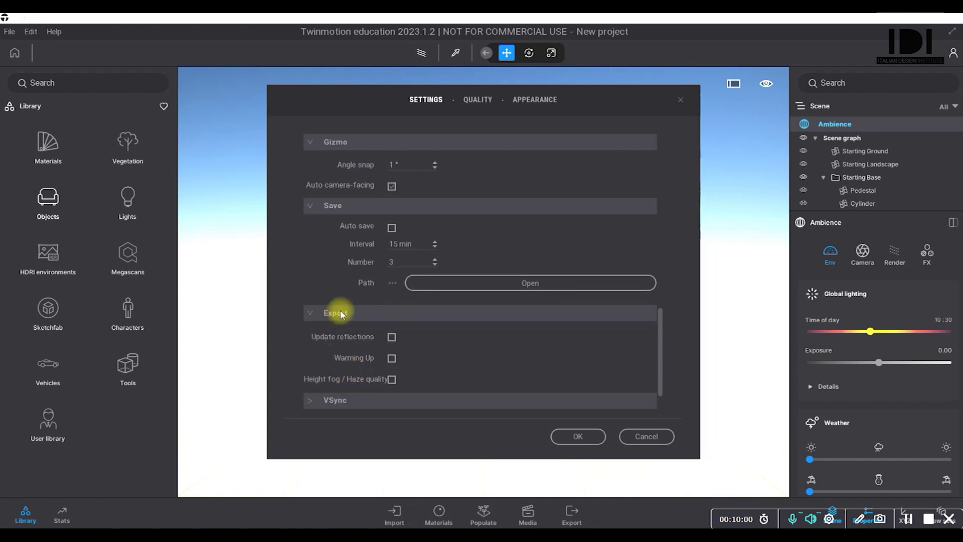
scroll(368, 385, down, 1)
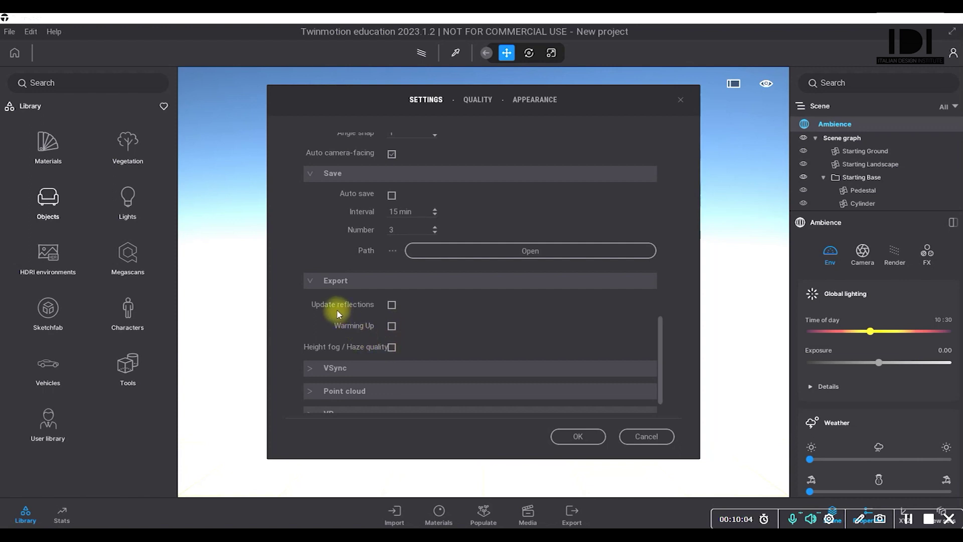
scroll(338, 364, down, 1)
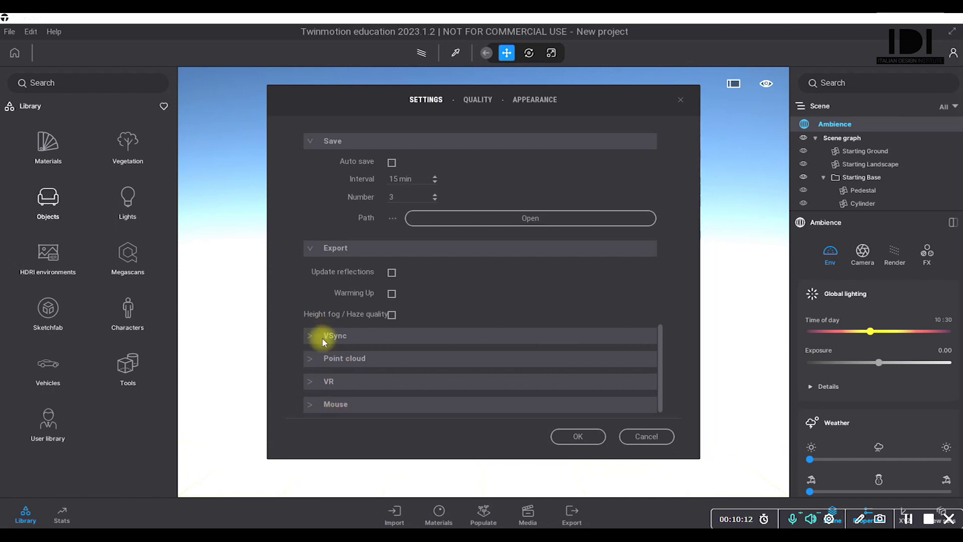
- Show the relative mouse option in the preferences and look back over the export, save and gizmo settings
click(327, 408)
scroll(331, 405, down, 1)
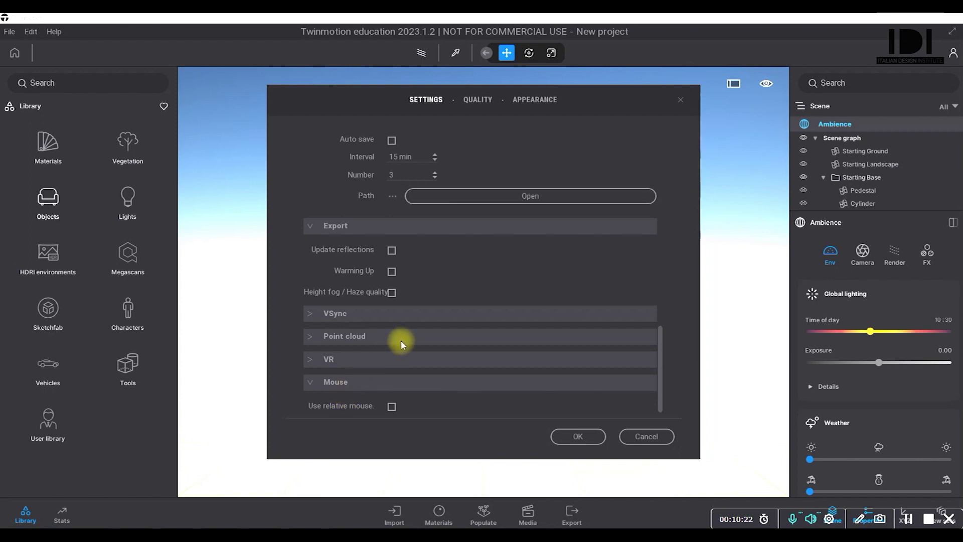
scroll(424, 326, up, 3)
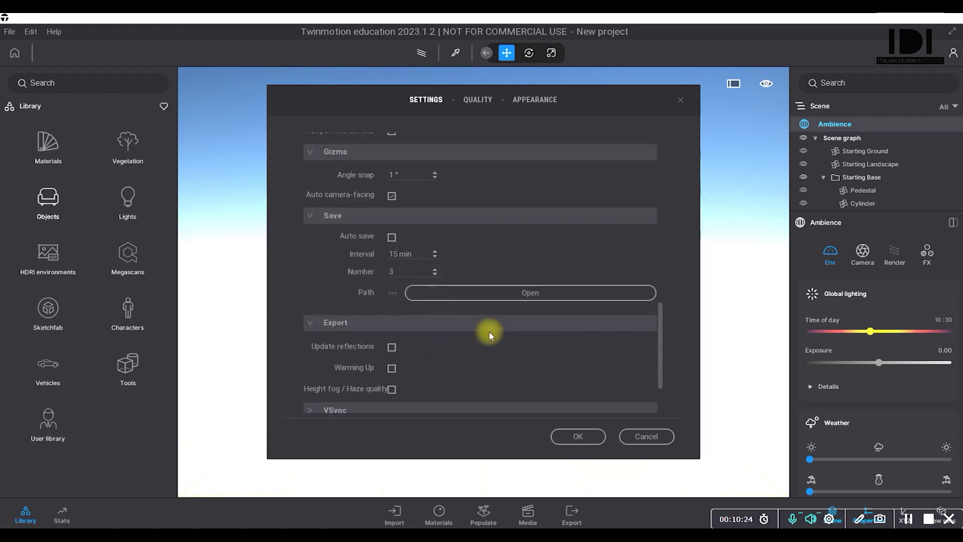
scroll(491, 335, up, 2)
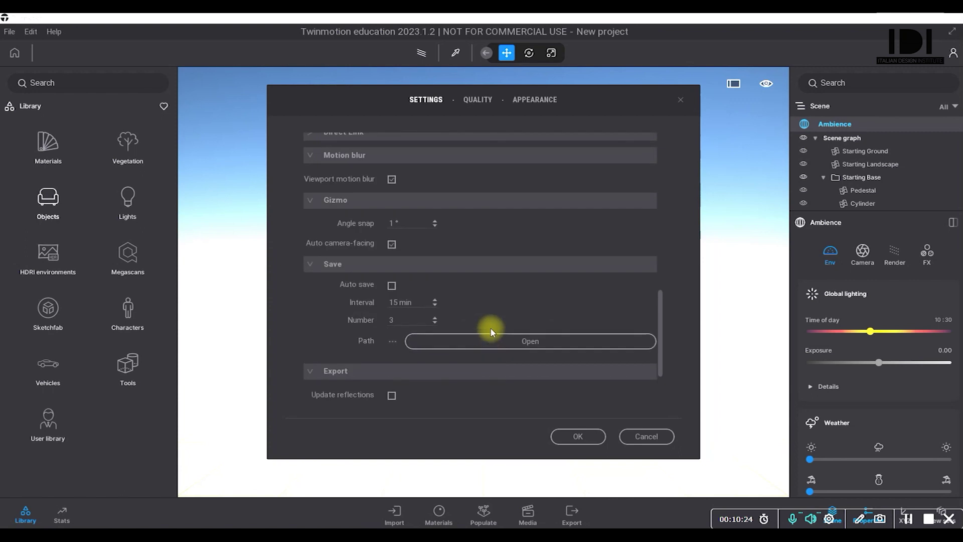
- Review the quality and appearance preferences, including the available interface languages, and apply the preferences
click(477, 100)
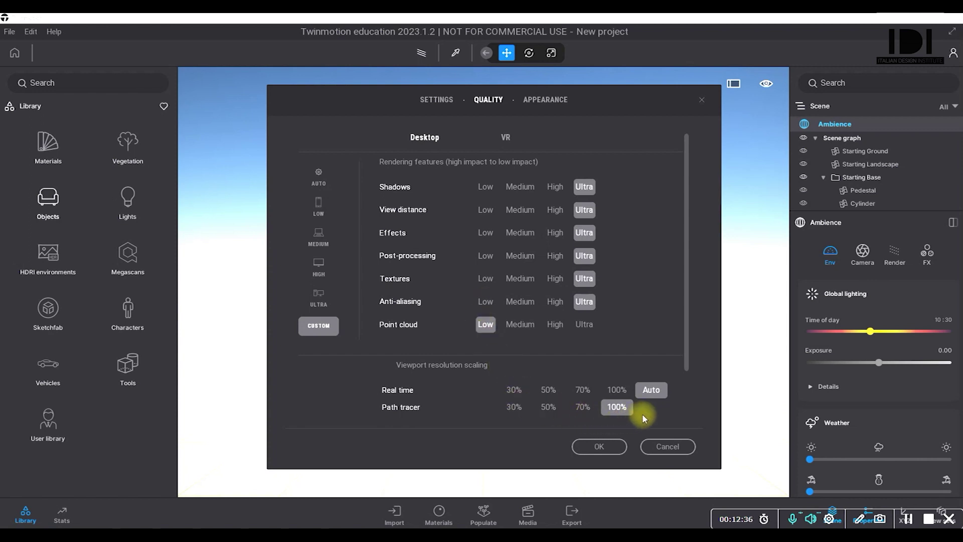
click(553, 104)
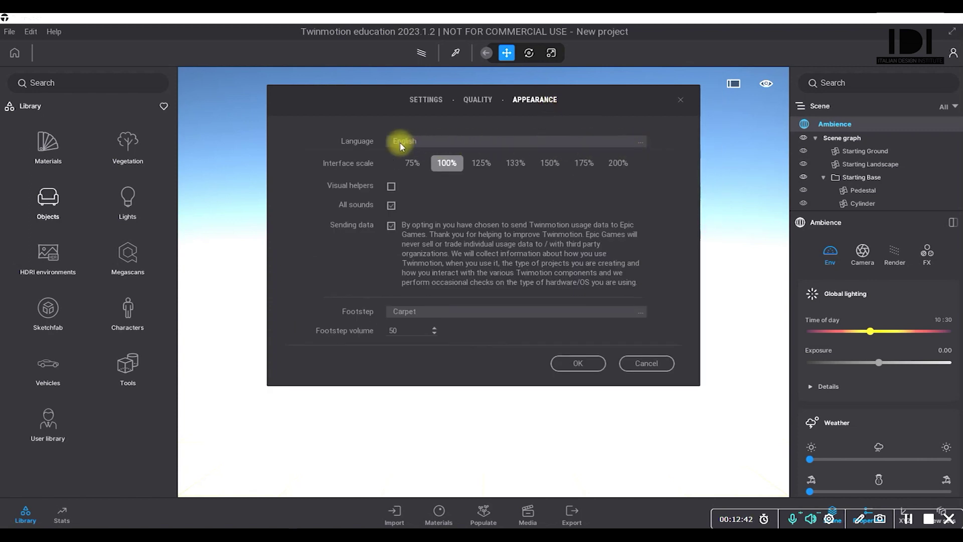
click(641, 142)
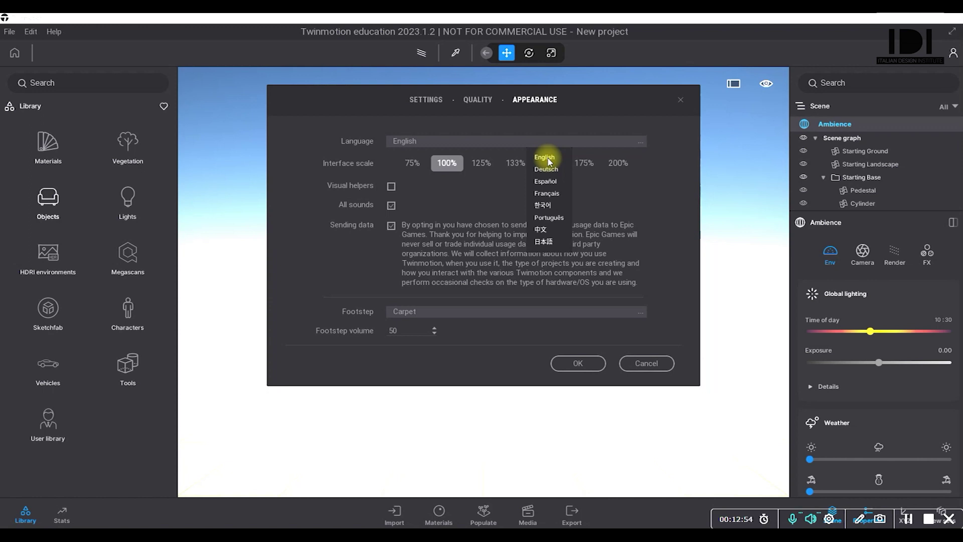
click(663, 161)
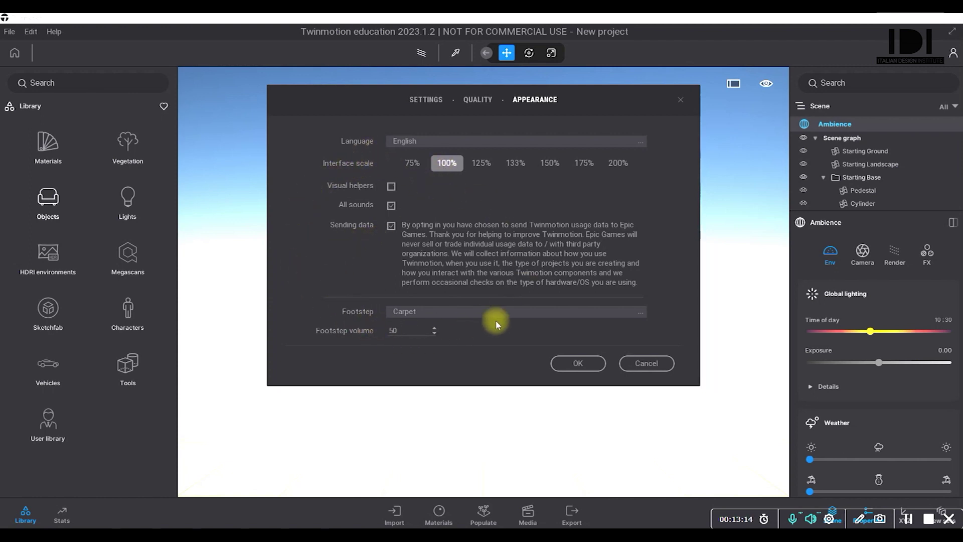
click(572, 364)
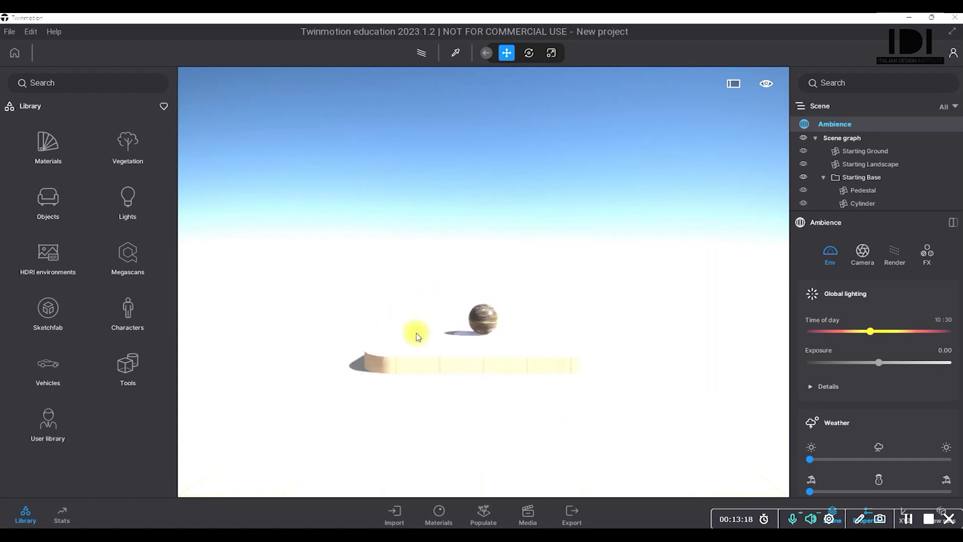